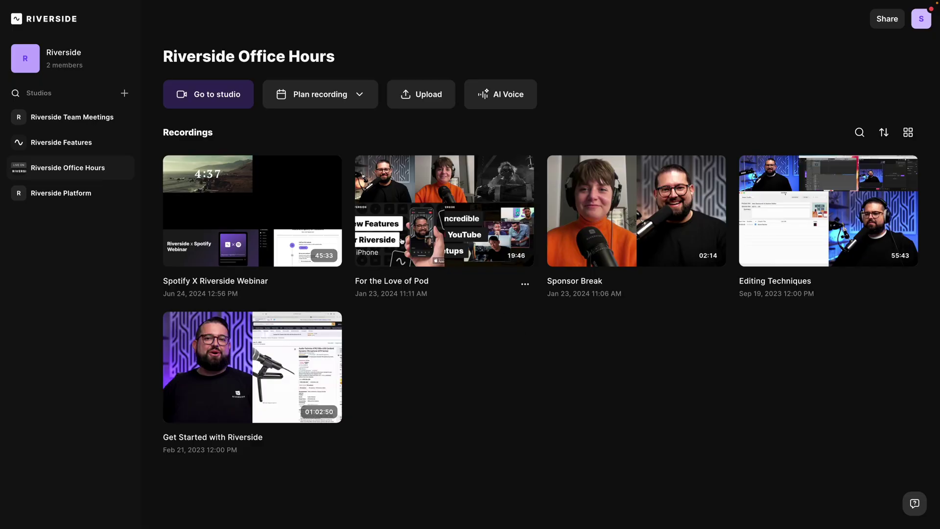
- Open the Spotify X Riverside Webinar recording and generate its AI show notes
click(277, 207)
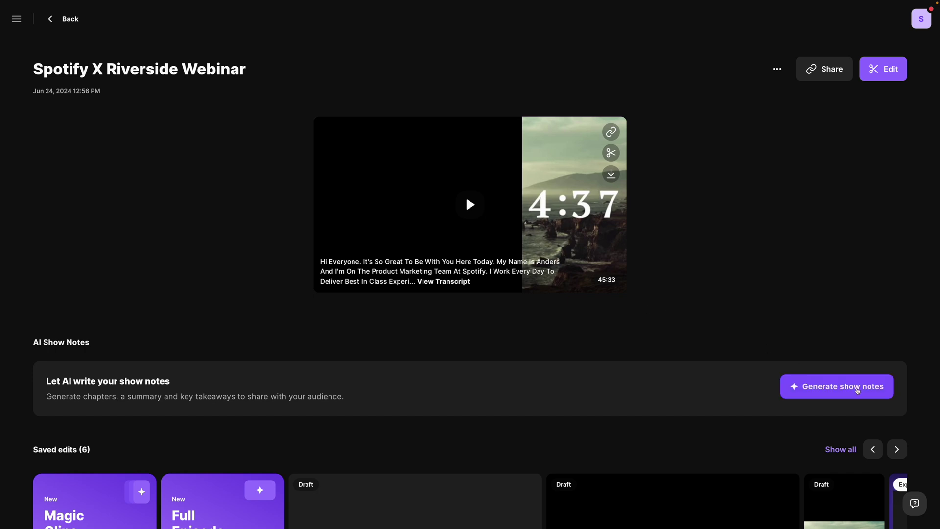
click(858, 390)
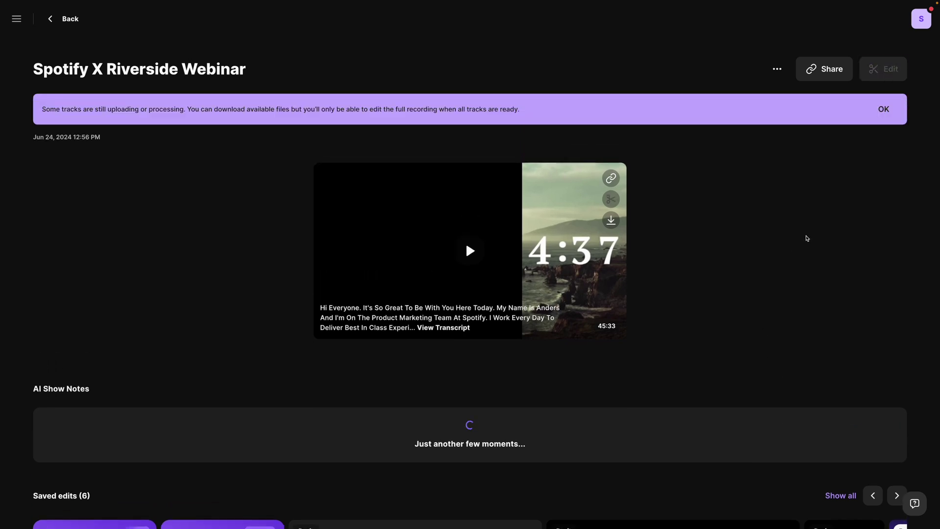
scroll(564, 323, down, 2)
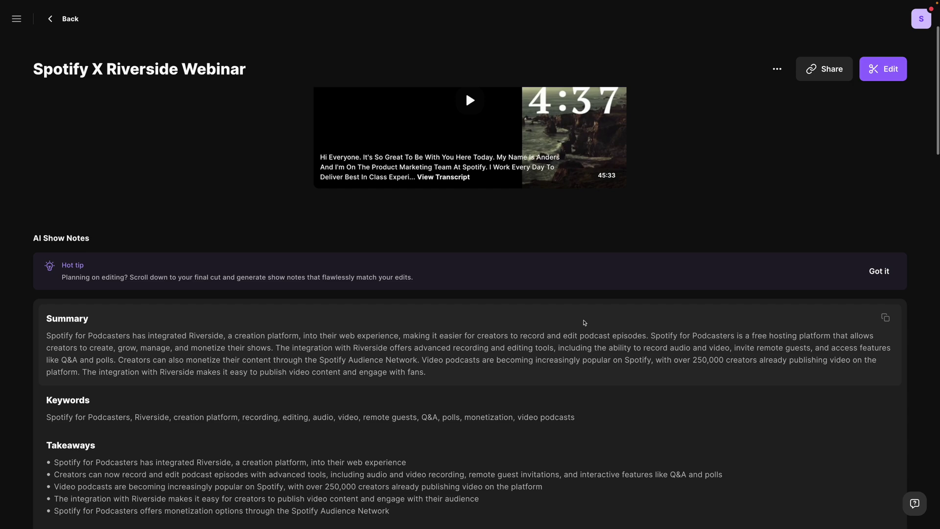
click(879, 271)
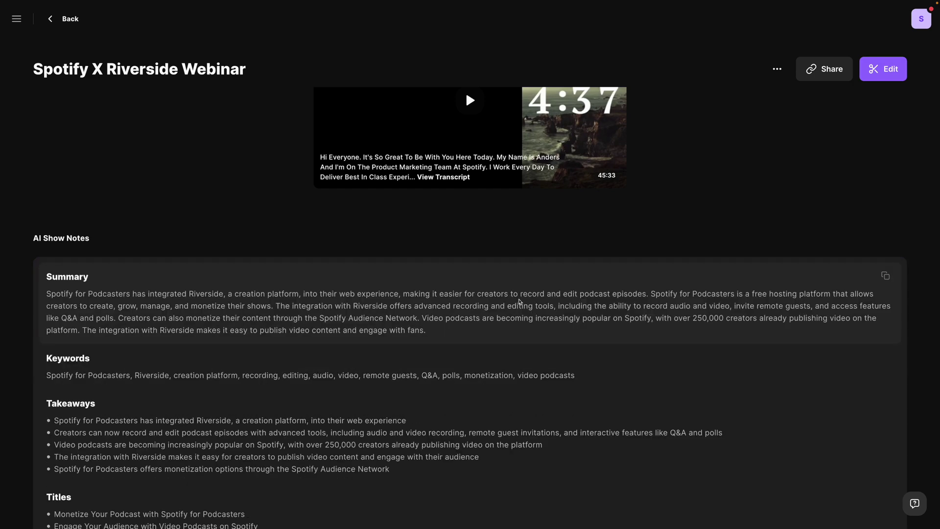
scroll(514, 301, down, 5)
scroll(495, 286, down, 1)
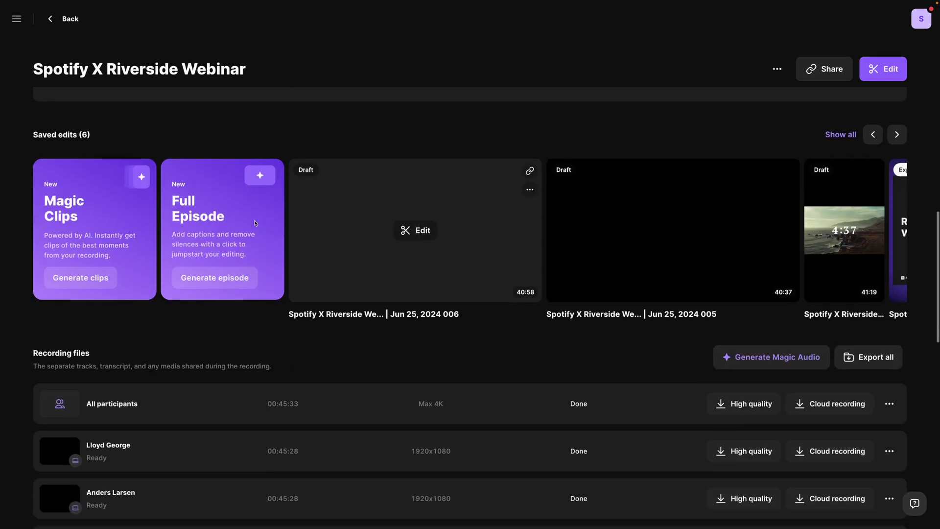
- Generate 30–60 second Magic Clips highlighting the topic 'Video Podcasting'
click(96, 269)
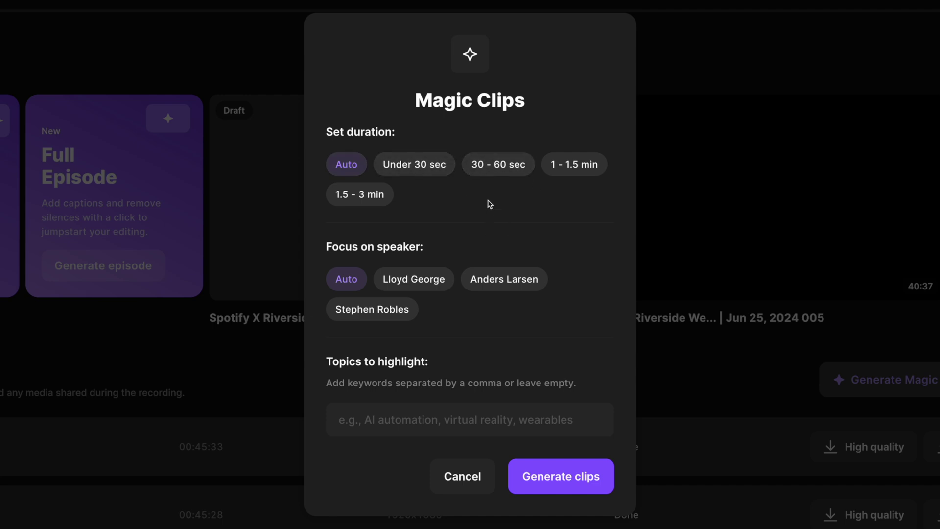
click(495, 170)
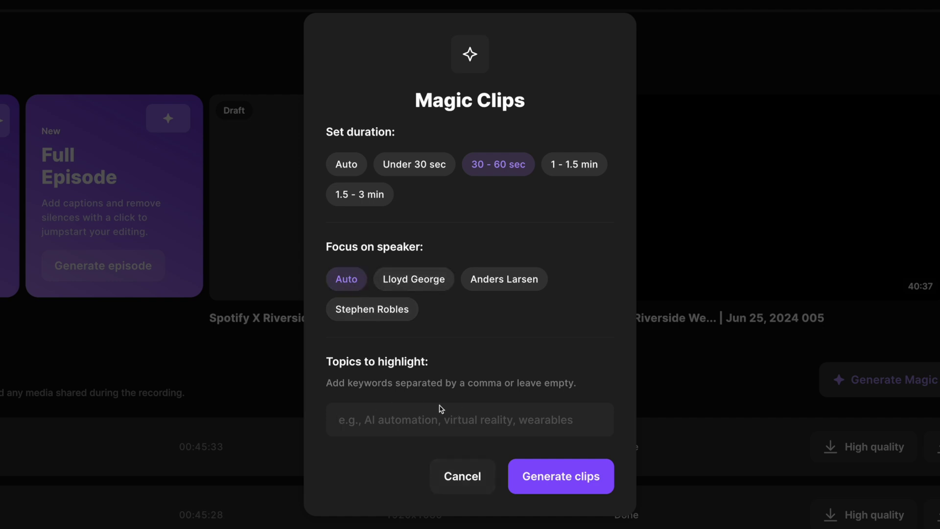
text(Video Podcasting)
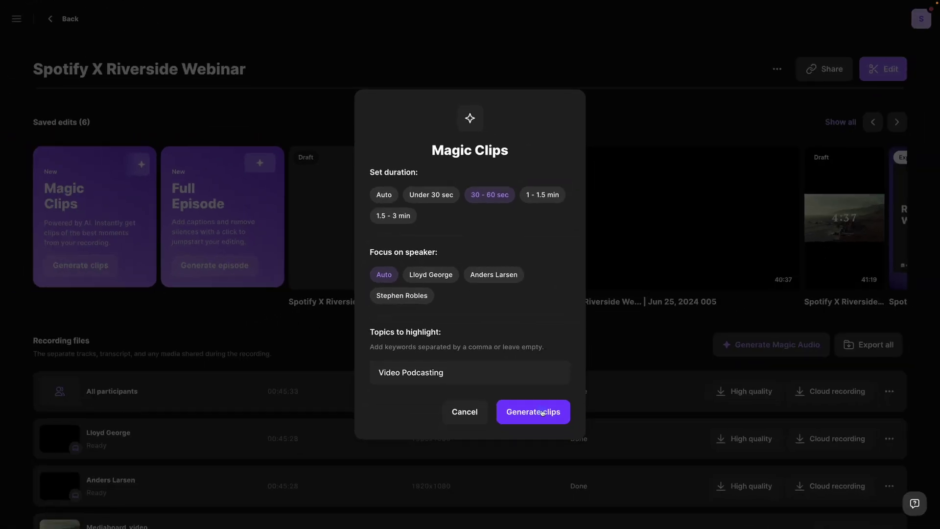
click(534, 412)
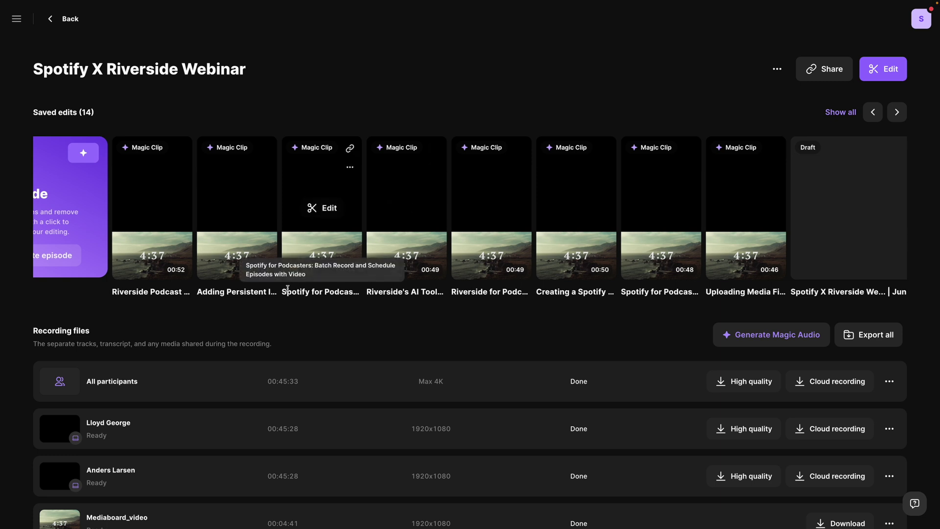
mouse_move(498, 208)
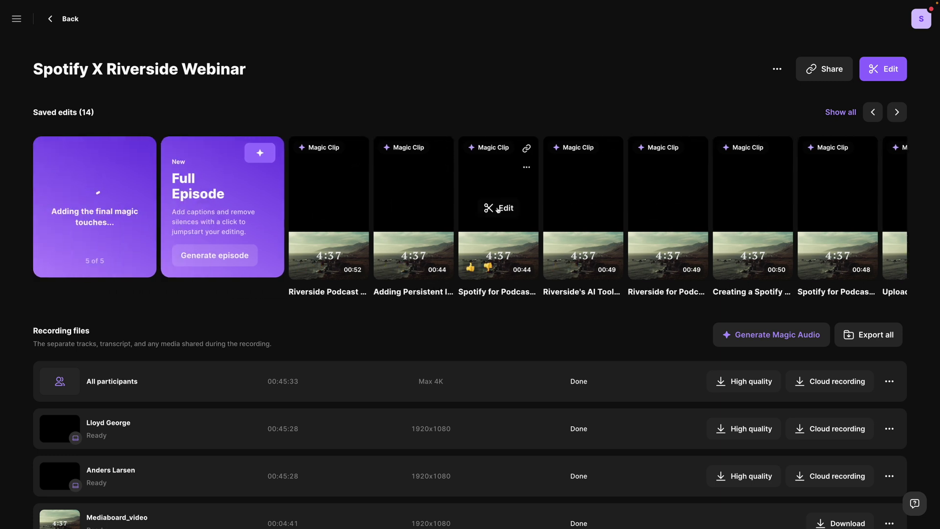
- Open the third Magic Clip and give its layout spacing and rounded corners
click(497, 210)
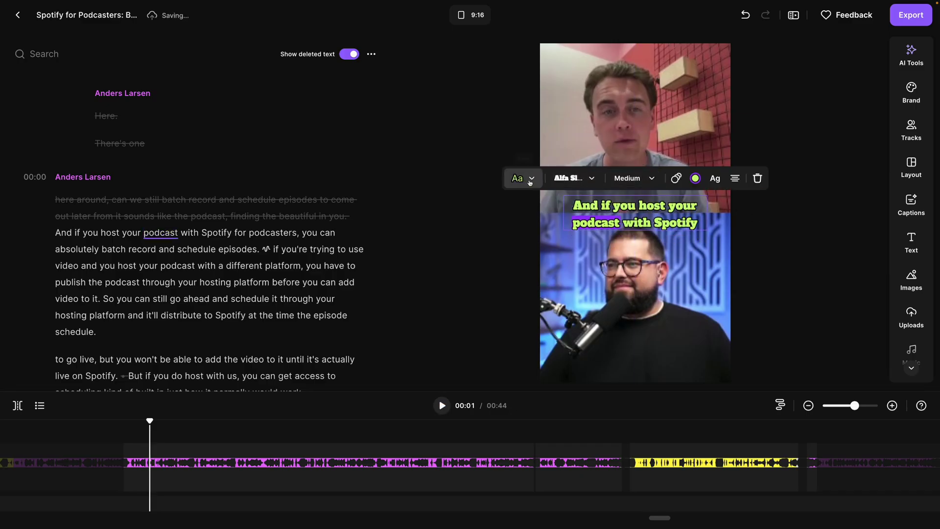
click(526, 181)
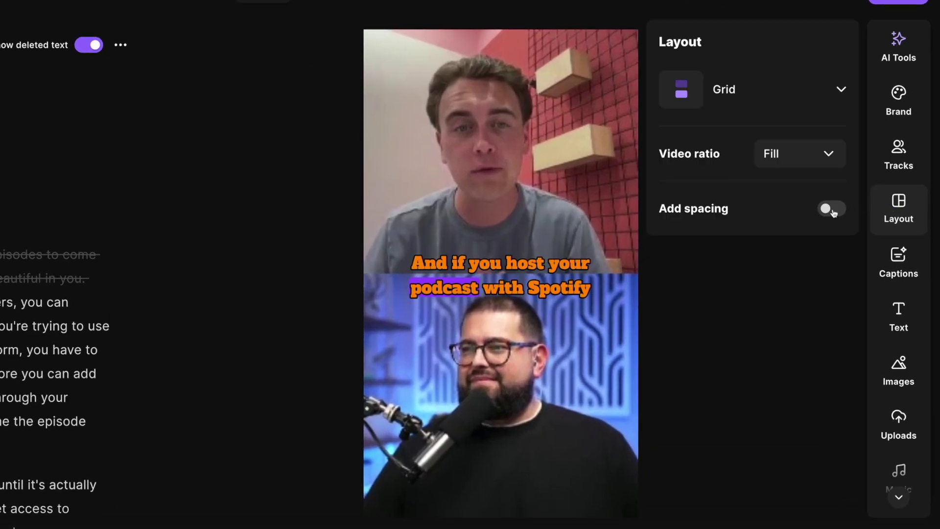
click(829, 210)
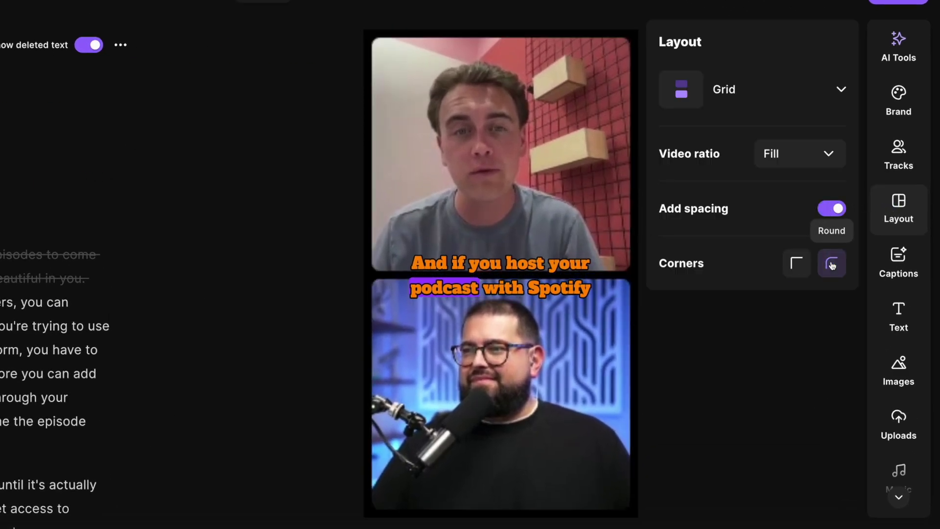
- Set the clip's brand background to the purple gradient image
click(898, 99)
click(817, 225)
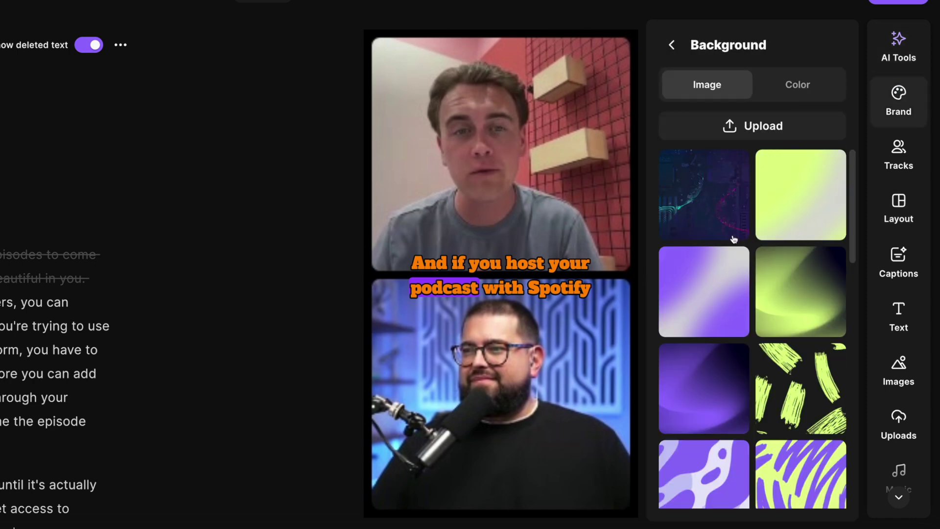
click(735, 294)
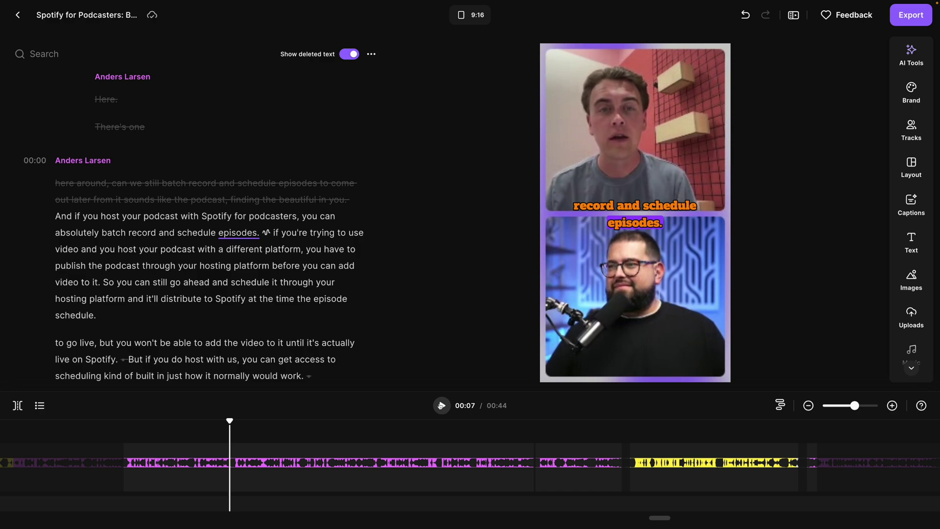
- Export the clip in 2160p 4K with watermark removed and normalized audio
click(911, 15)
click(893, 126)
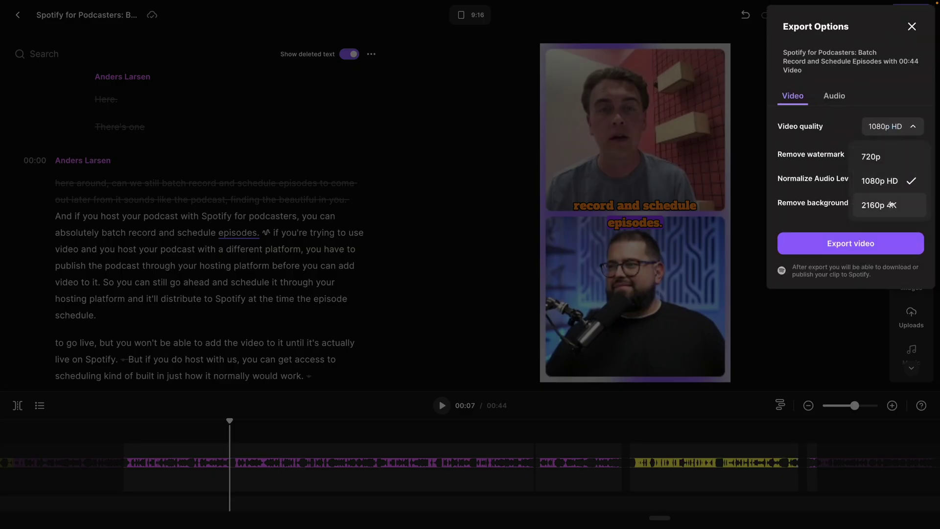
click(891, 202)
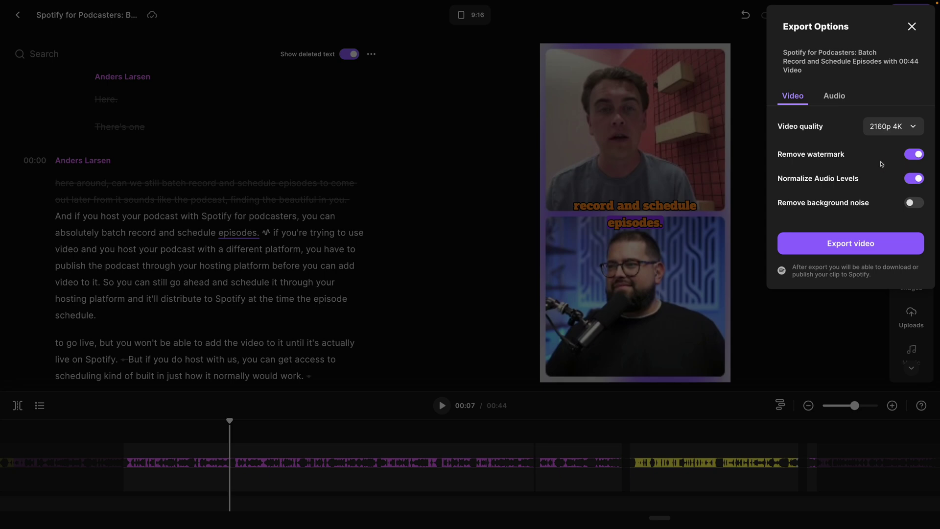
click(865, 242)
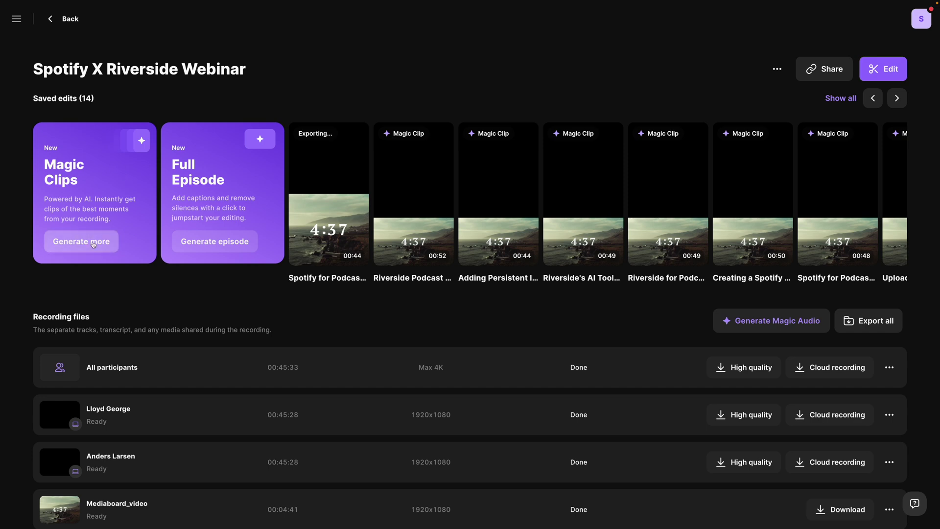
- Generate Magic Clips of Stephen Robles on 'Riverside' and open the first one
click(92, 245)
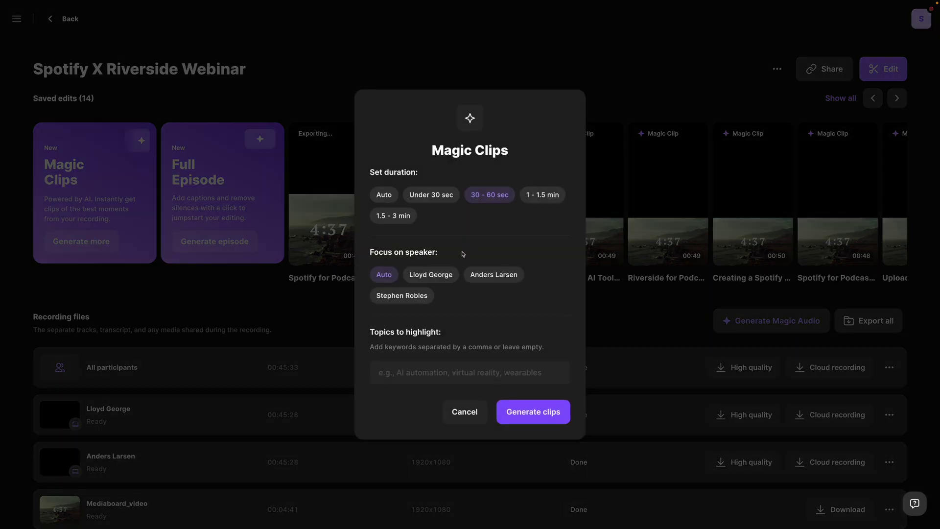
click(402, 295)
click(441, 373)
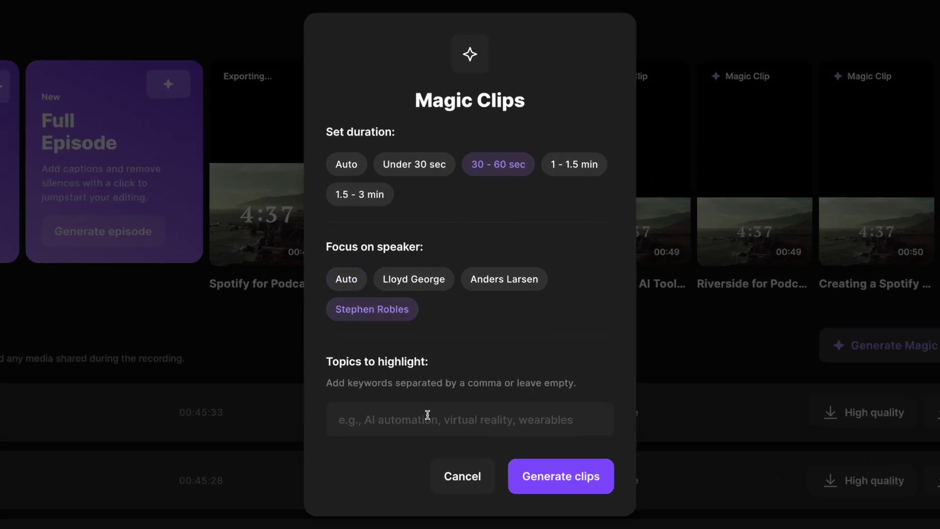
text(Riverside)
click(569, 481)
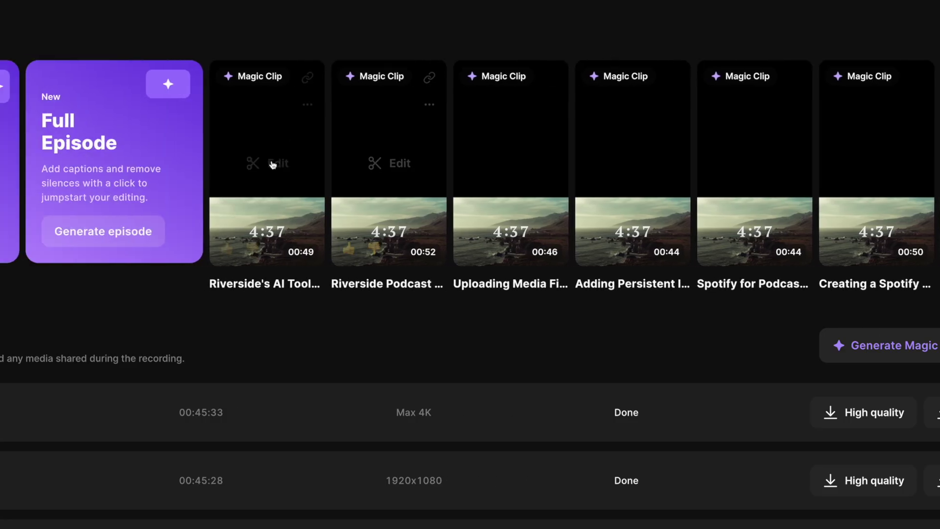
click(270, 162)
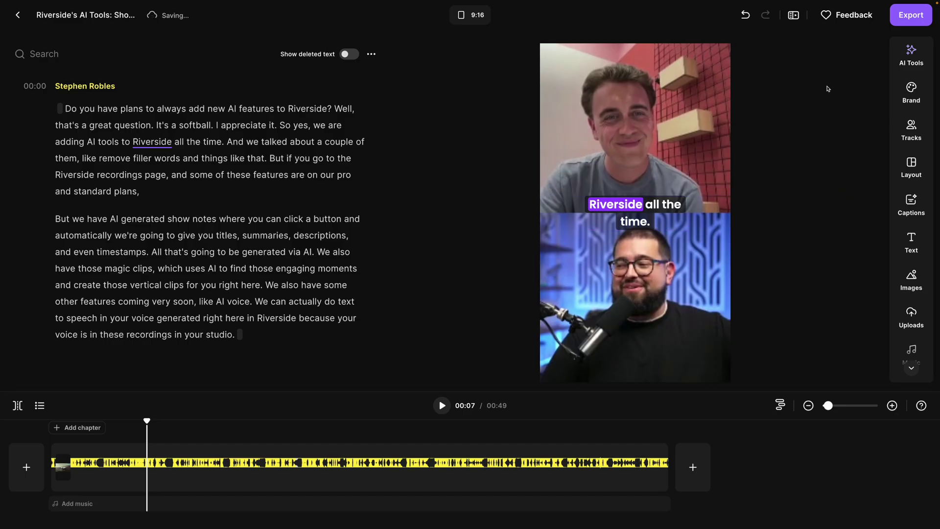
- Set the pause-removal pace to Fast and apply Smooth speech to cut filler words
click(918, 58)
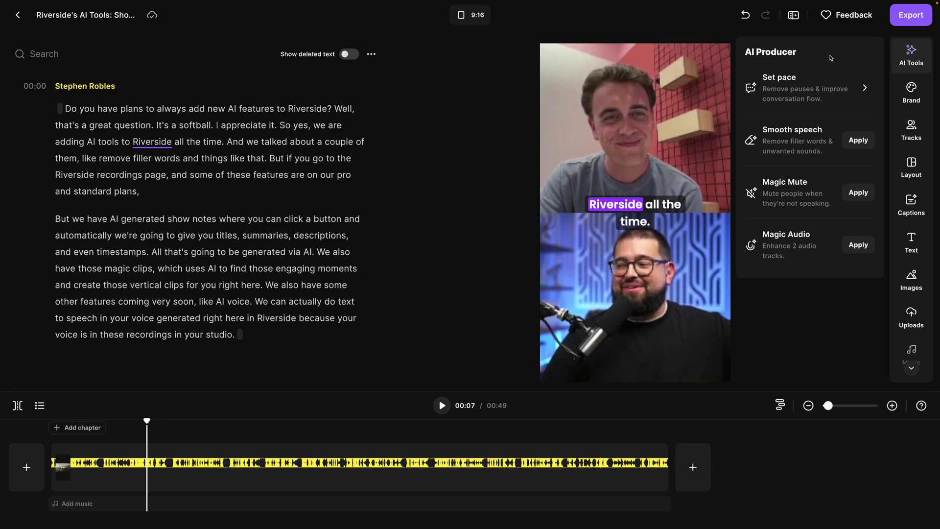
click(867, 89)
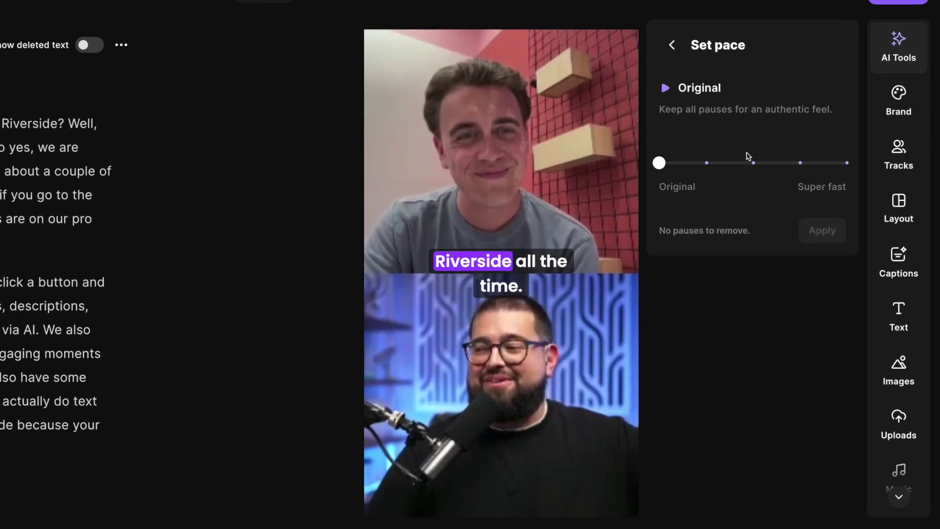
click(849, 90)
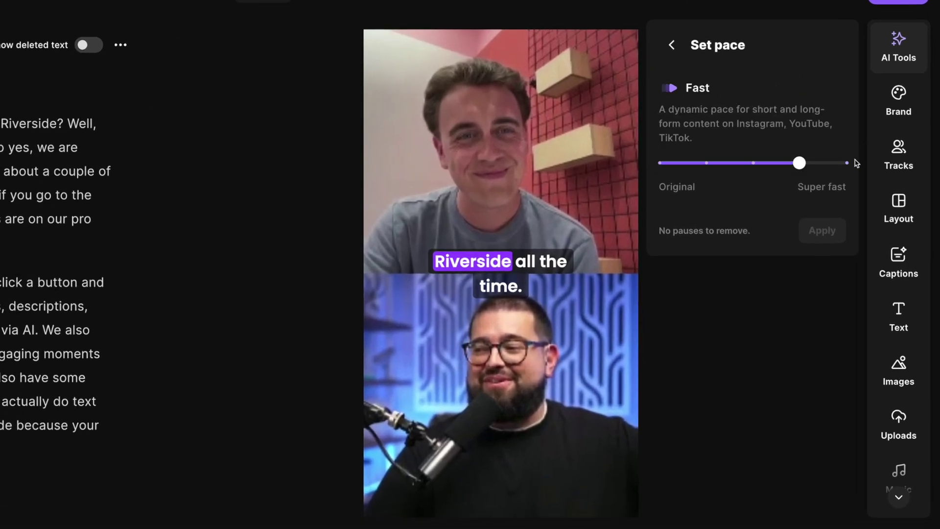
click(671, 45)
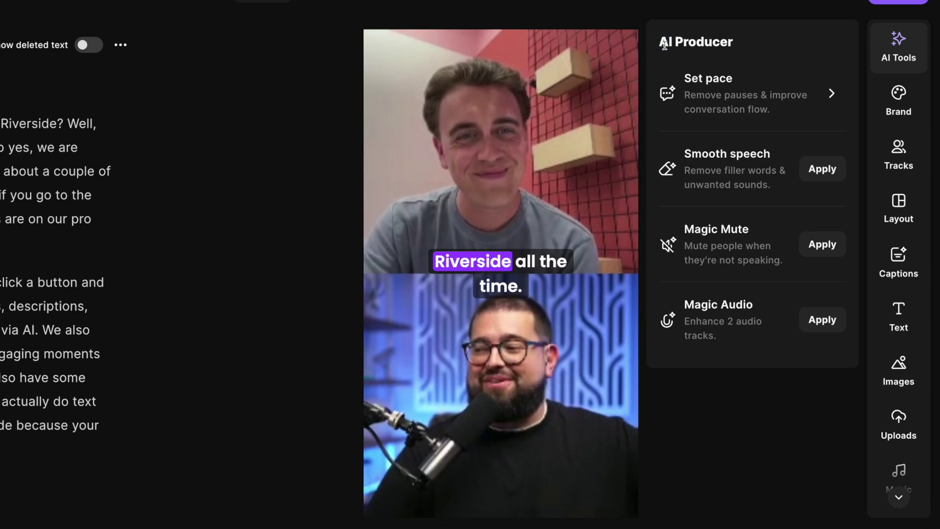
click(822, 170)
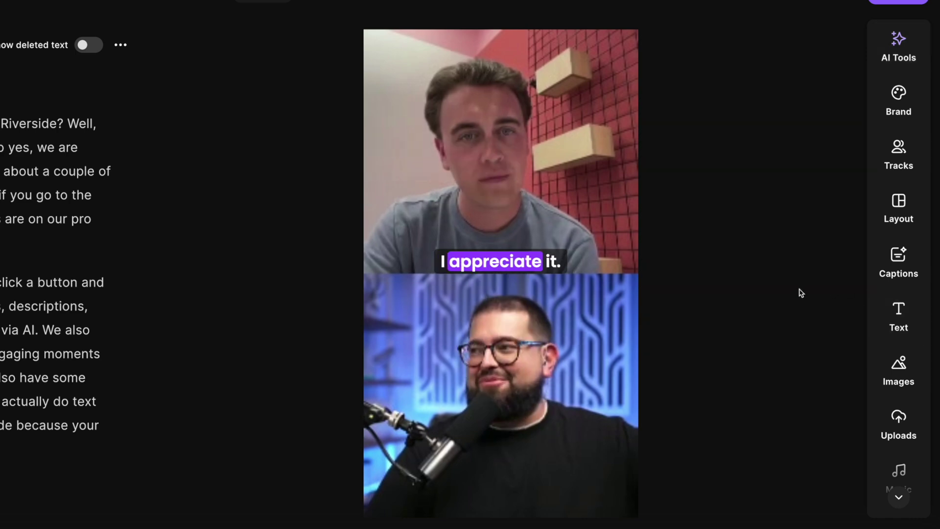
click(891, 319)
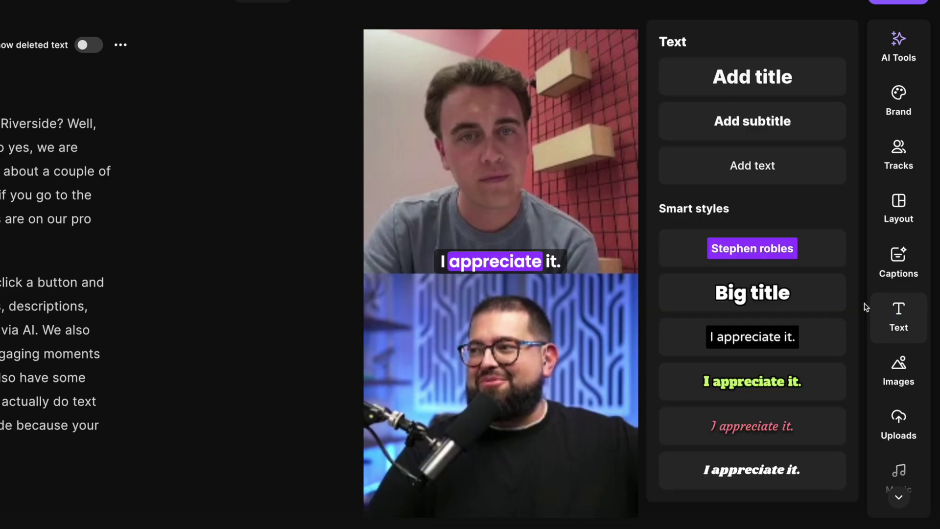
- Add a 'Stephen robles' name label at the bottom; try, then remove, a gimbal photo
click(727, 253)
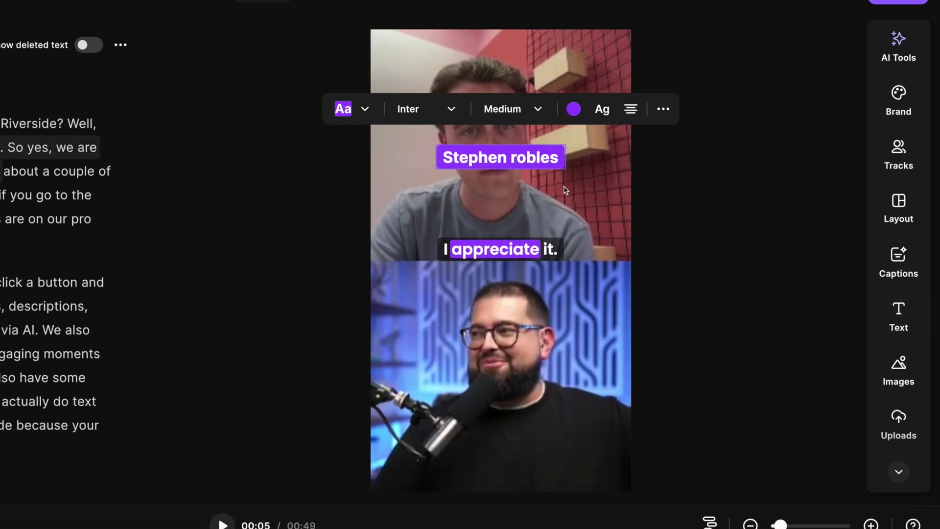
drag(539, 159, 539, 456)
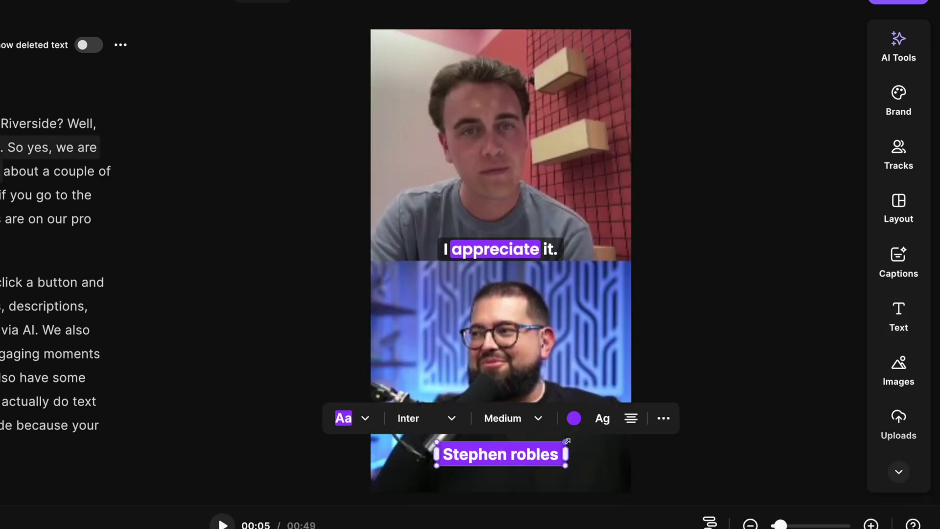
click(895, 382)
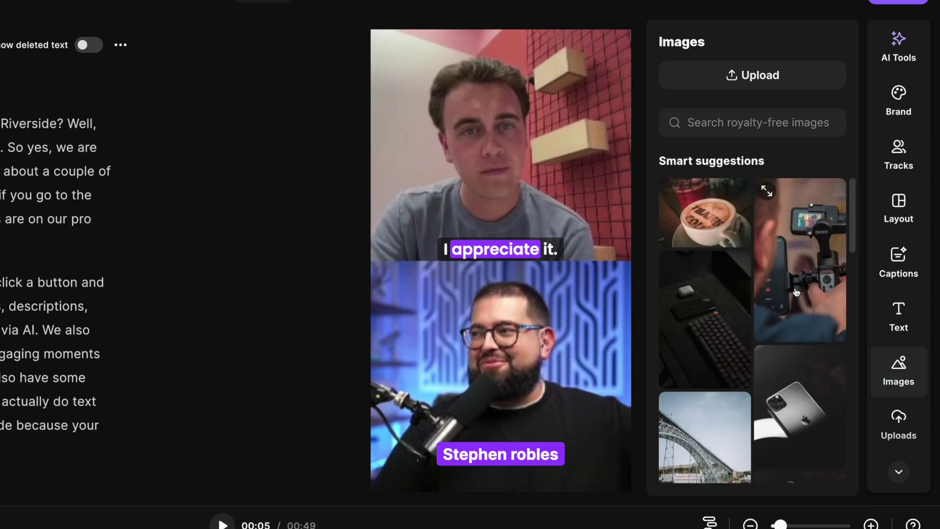
click(808, 288)
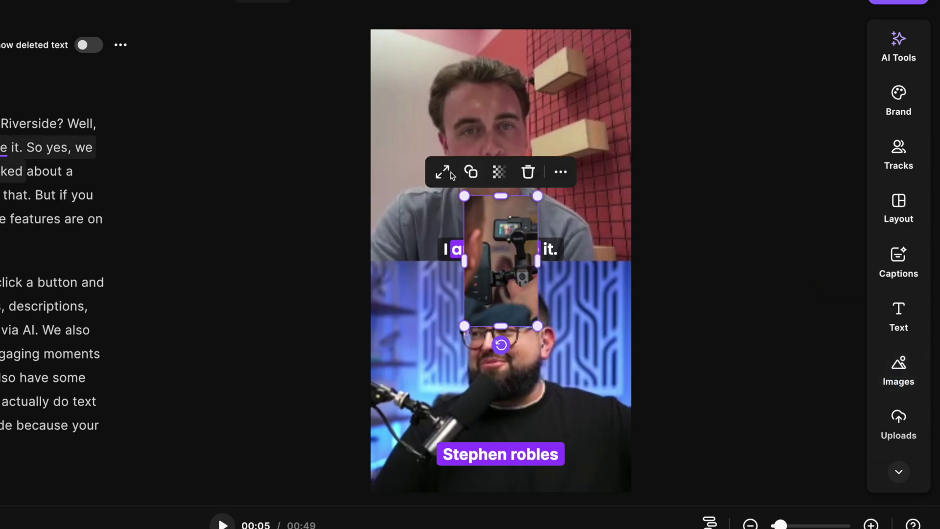
click(443, 172)
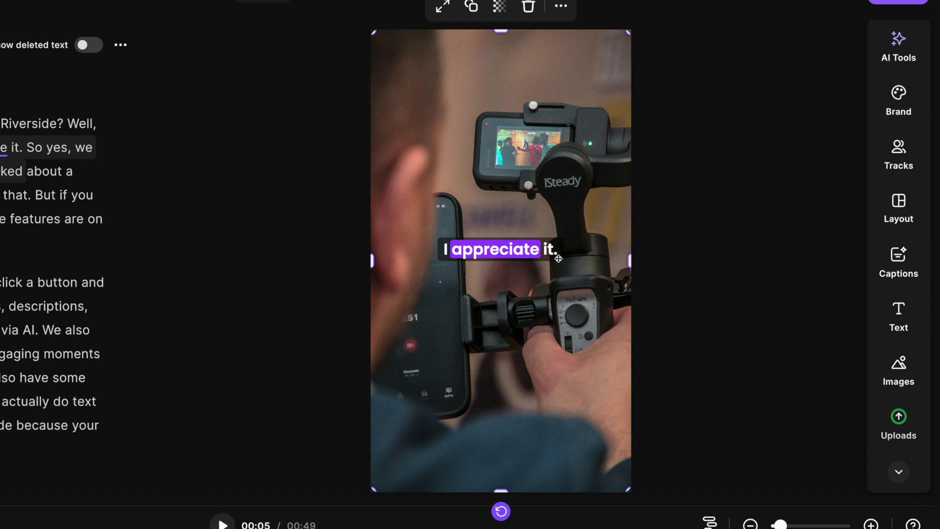
click(530, 6)
scroll(902, 438, down, 1)
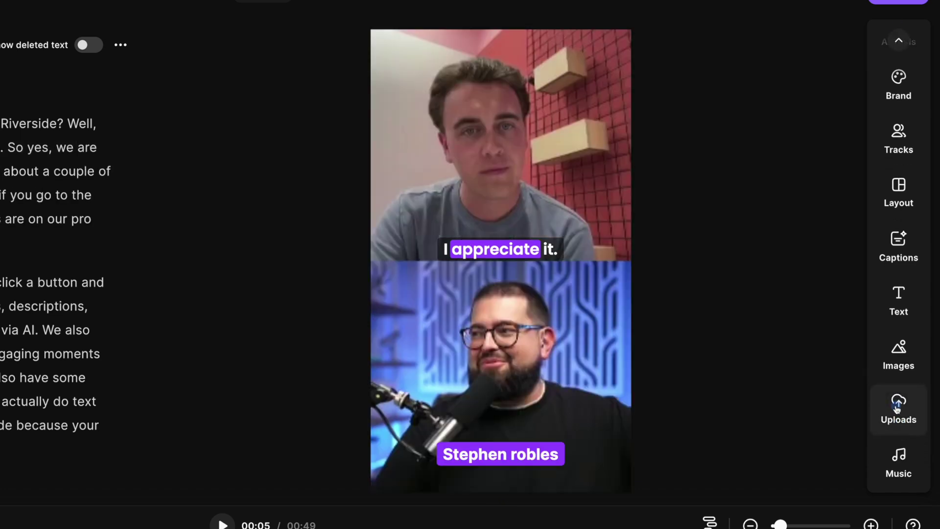
- Place the uploaded 'Pro Webinars' image near the centre of the clip
click(898, 410)
click(687, 282)
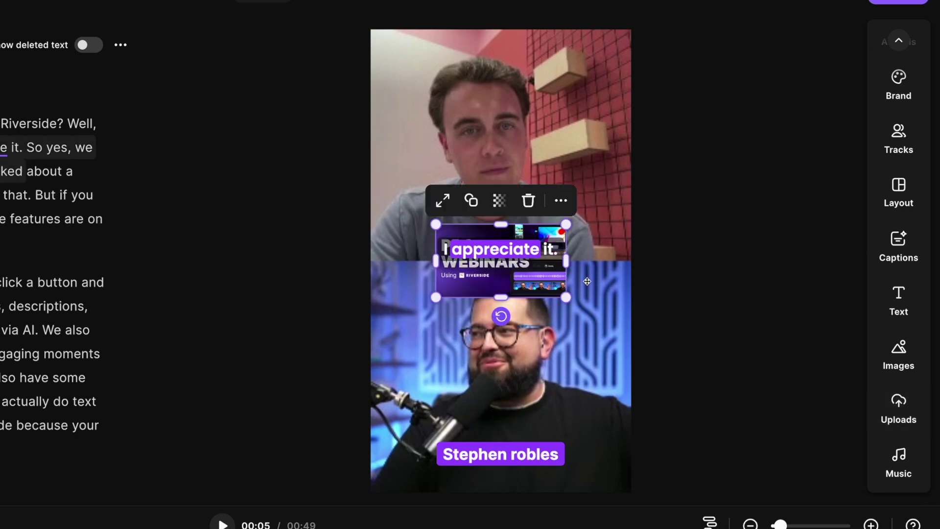
drag(515, 272, 498, 284)
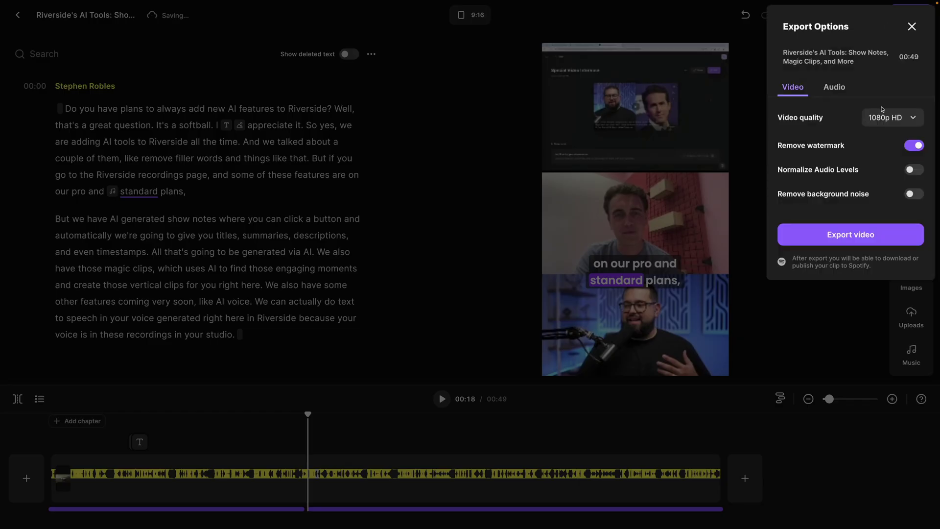
- Set the clip's export video quality to 2160p 4K
click(892, 117)
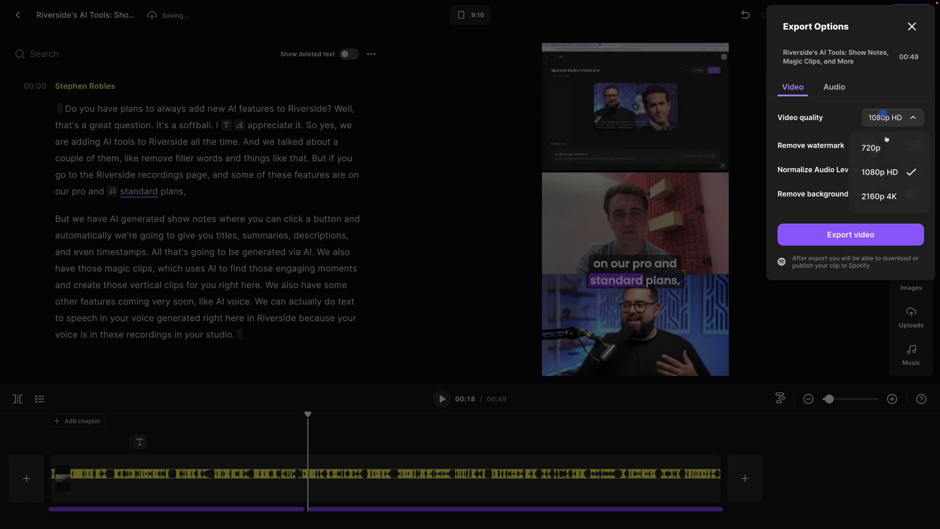